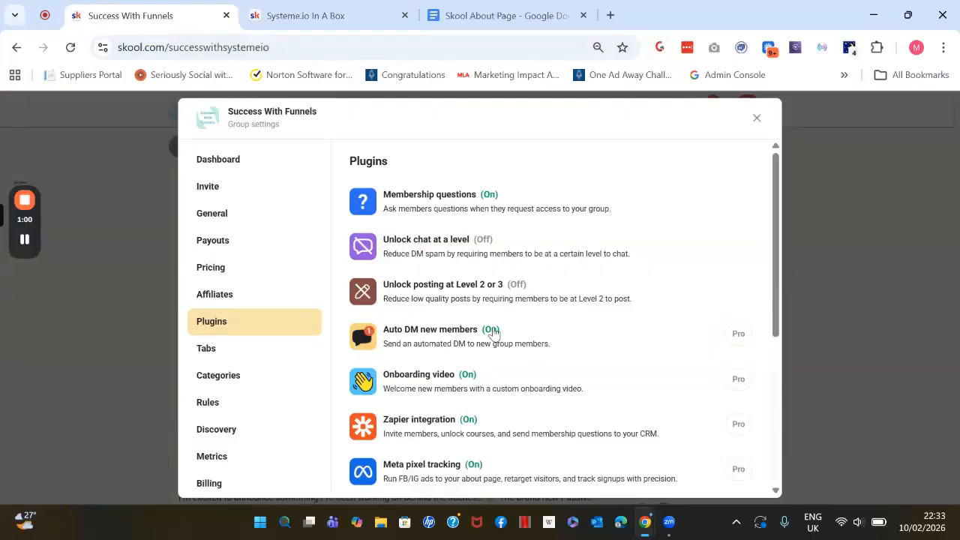
Step: Open the Auto DM new members plugin and review its welcome message alongside the onboarding message template in Google Docs
left_click(448, 336)
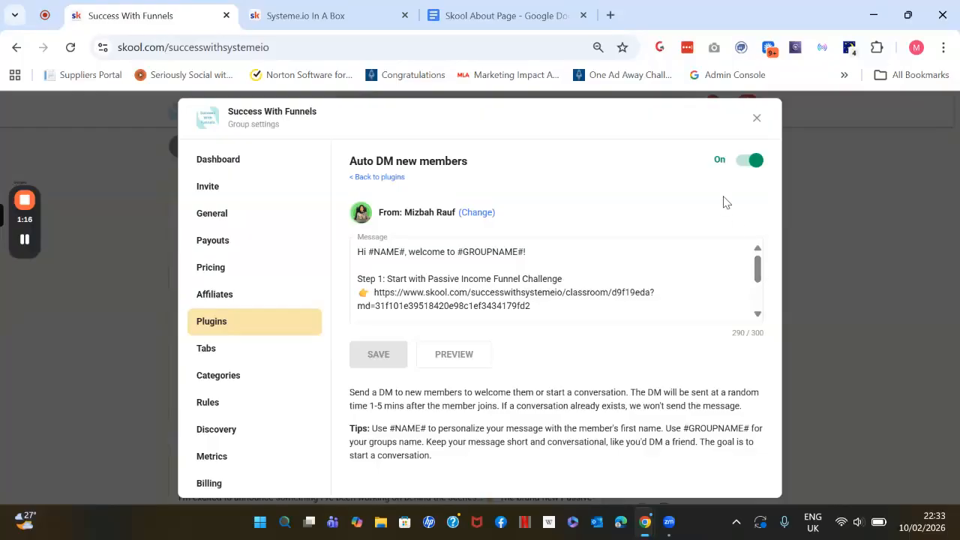
left_click(499, 15)
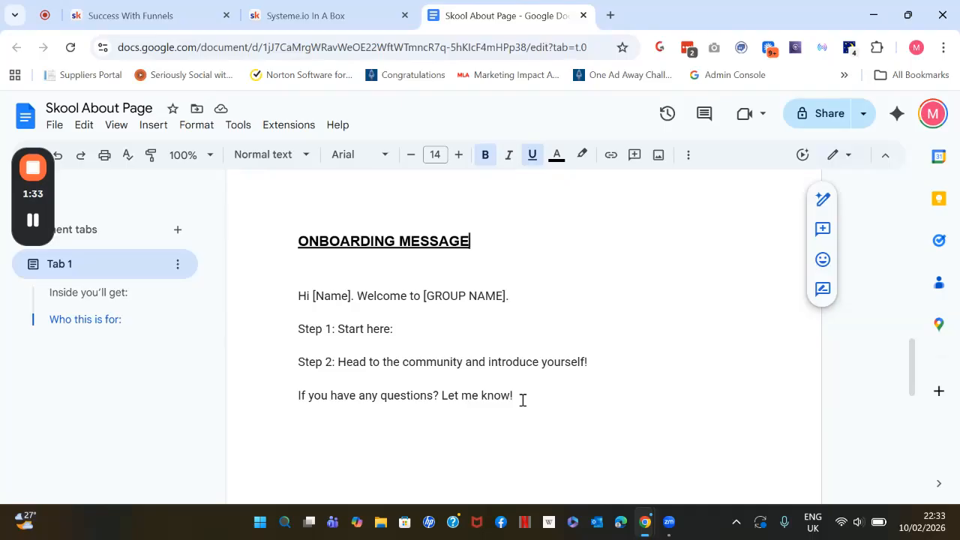
left_click(203, 15)
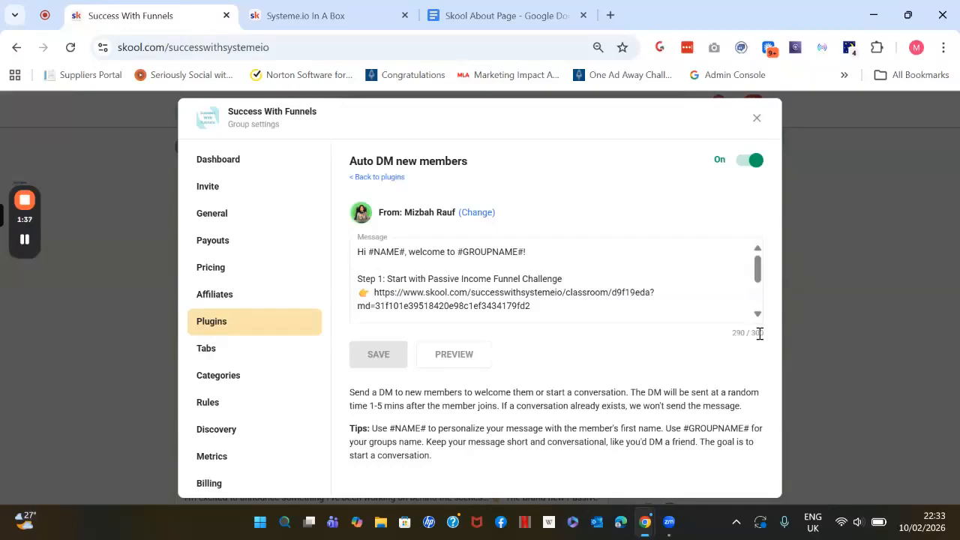
left_click(751, 300)
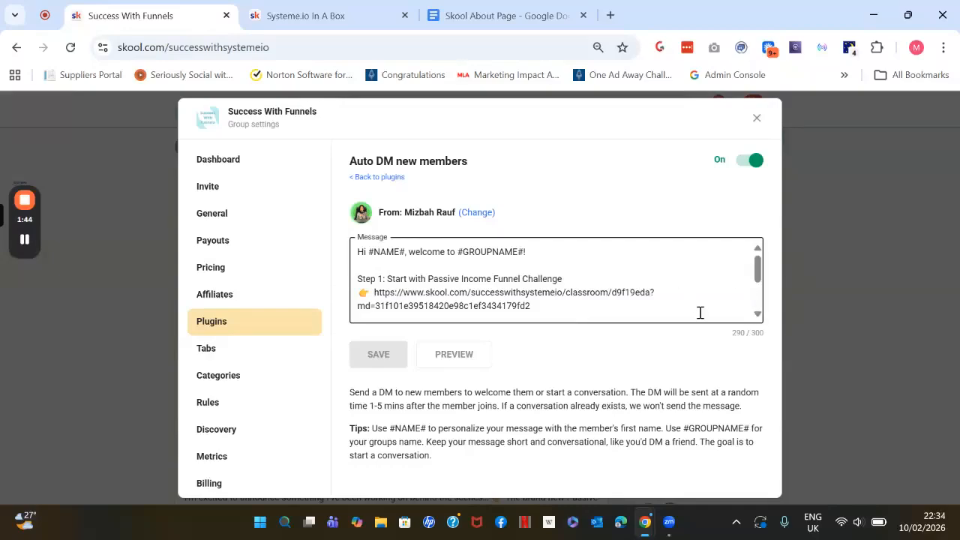
mouse_move(764, 283)
left_mouse_down()
mouse_move(767, 311)
mouse_move(768, 281)
left_mouse_up()
left_click(559, 257)
left_click_drag(762, 268, 766, 291)
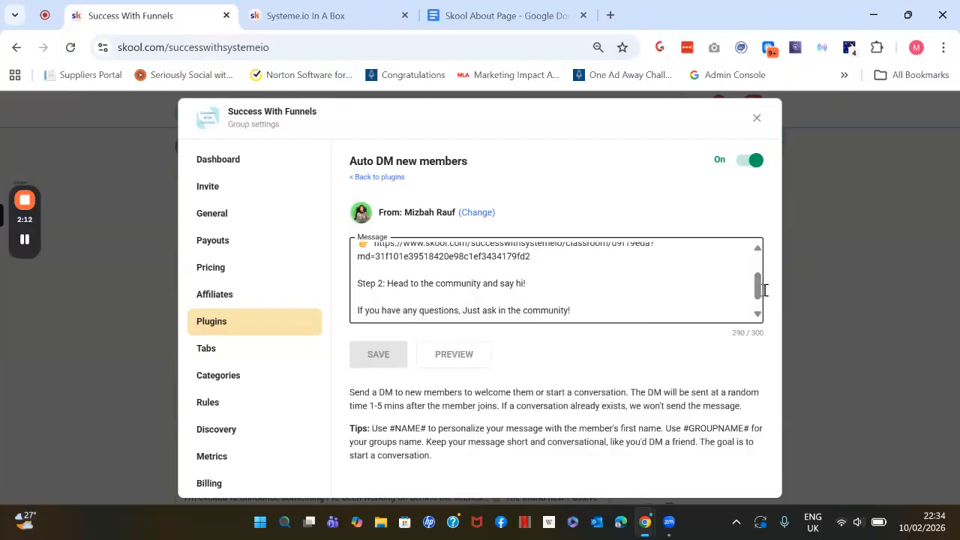
Step: In the Google Docs document, copy the onboarding message text below the original under the heading "ALTERNATIVE MESSAGE:"
left_click(452, 28)
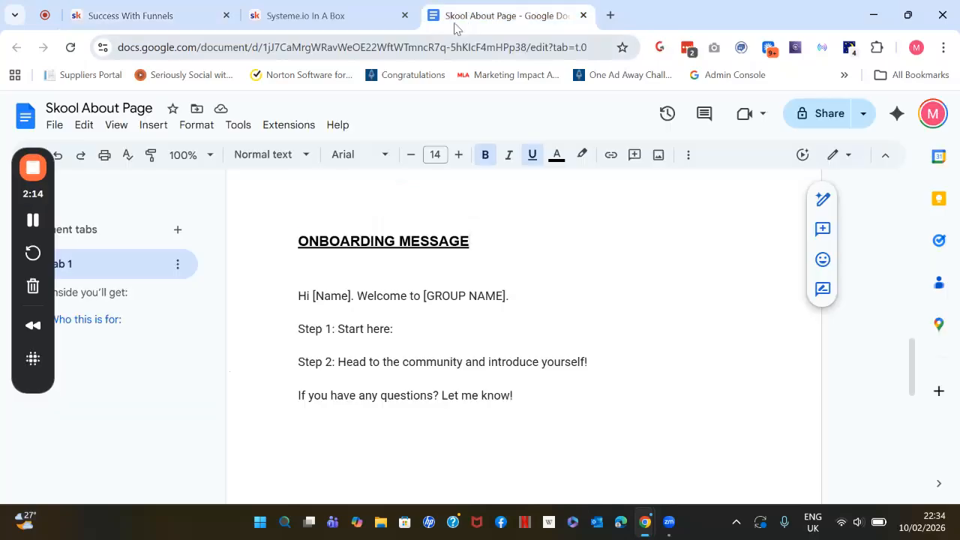
left_click_drag(542, 410, 298, 294)
key("ctrl+c")
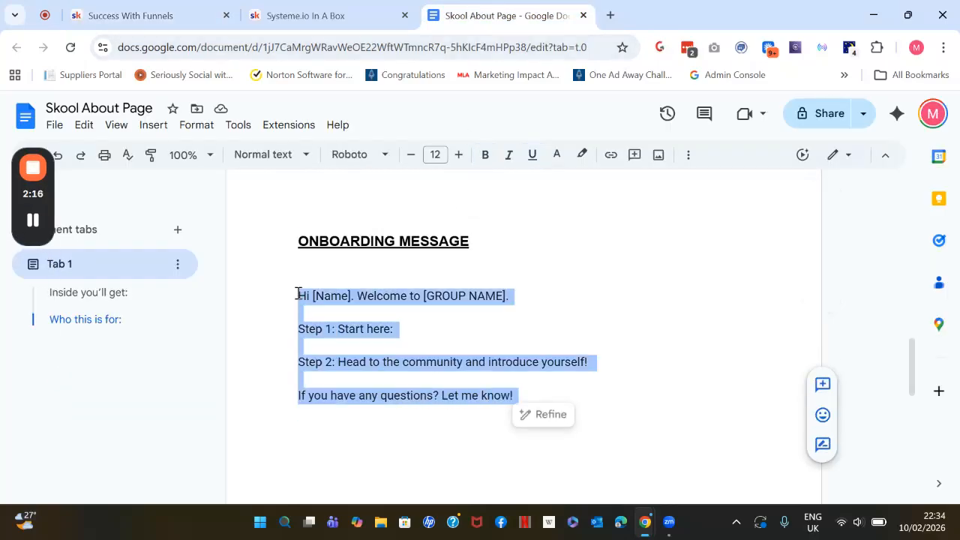
left_click(491, 455)
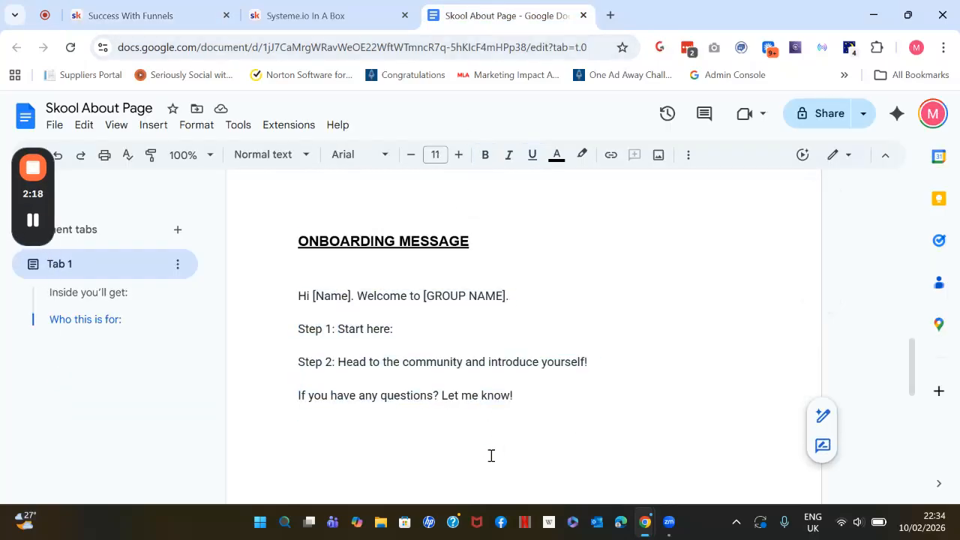
type("ALTERNATIVE MESSAGE:")
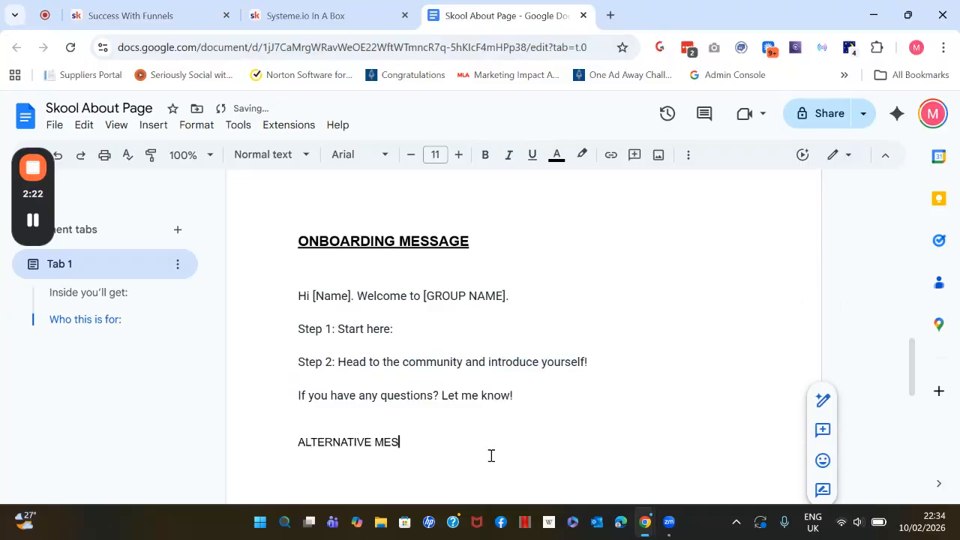
key("Return")
key("Return")
key("ctrl+v")
Step: Replace "Start here:" in Step 1 of the alternative message with "Head to the community and introduce yourself!"
scroll(491, 450, "down", 2)
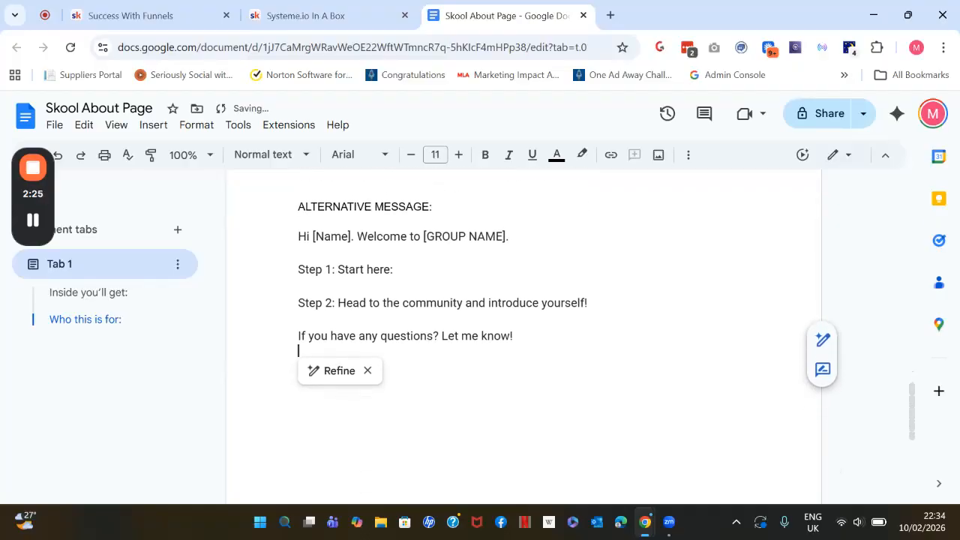
left_click(390, 268)
left_click_drag(592, 300, 341, 301)
key("ctrl+c")
left_click_drag(393, 267, 341, 261)
key("ctrl+v")
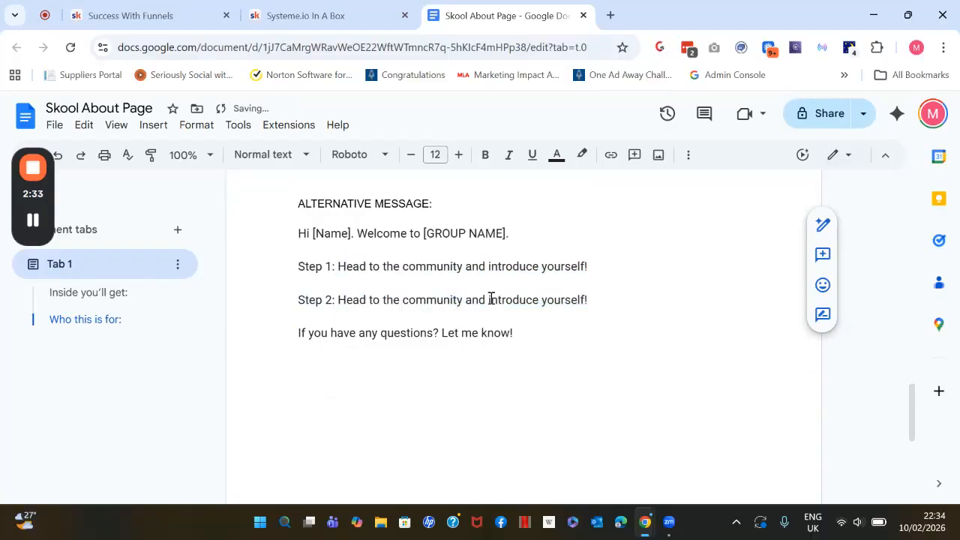
Step: Replace the alternative message's Step 2 line with "What are you looking forward to achieving in the next 6 months?"
left_click(625, 300)
left_click_drag(625, 300, 299, 298)
key("BackSpace")
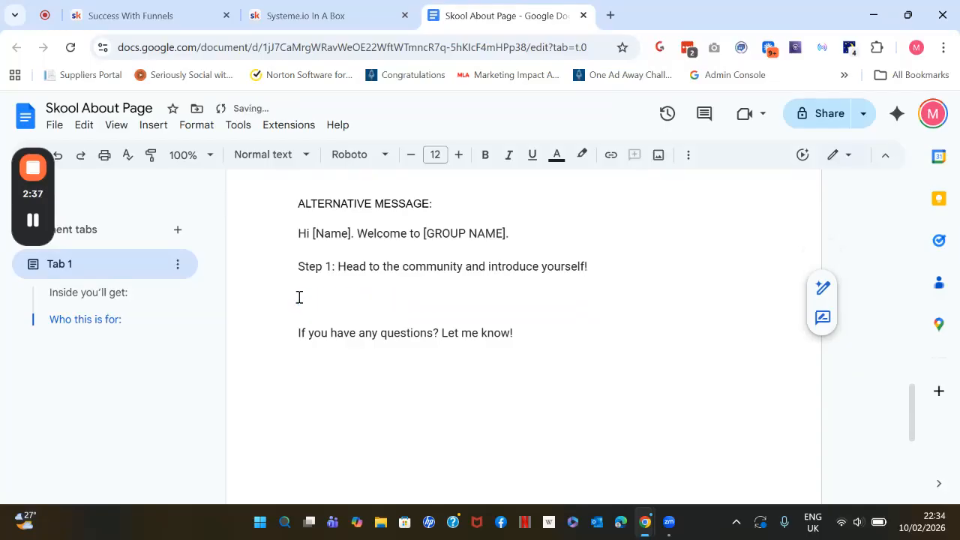
type("What are ")
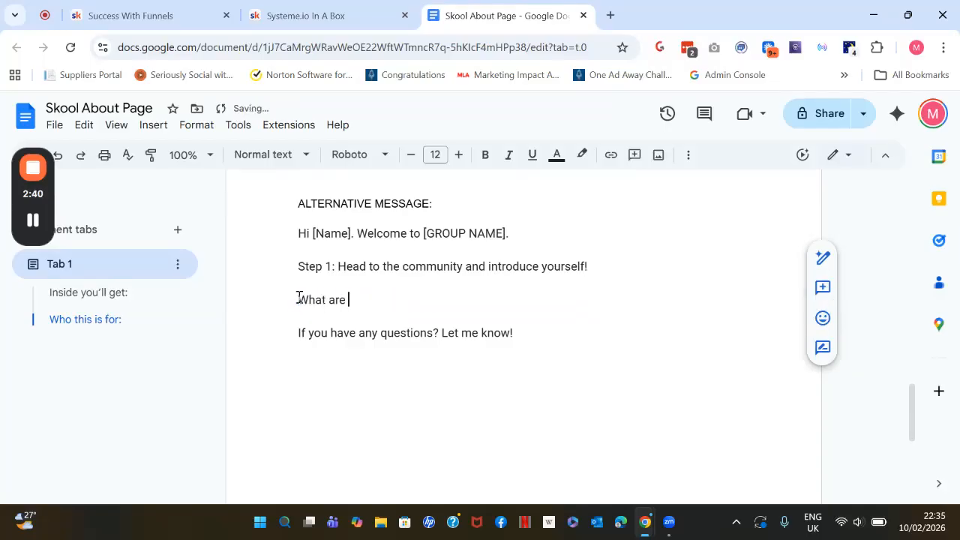
type("you looking f")
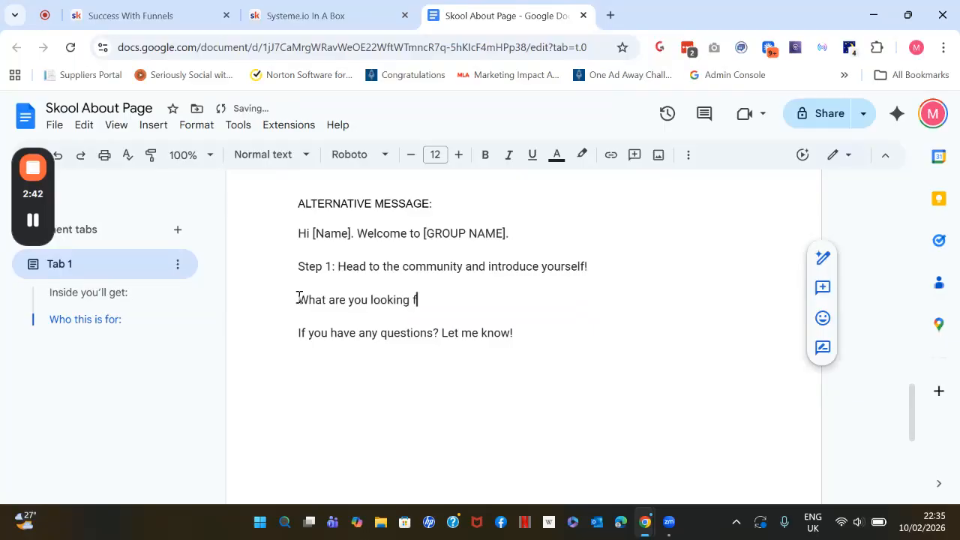
type("orward to achieve ")
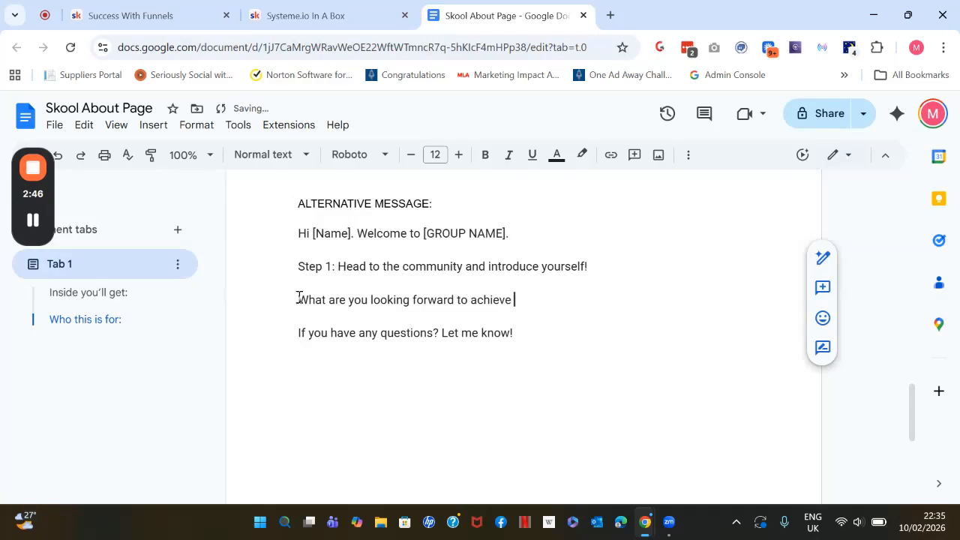
type("in the next 6 months")
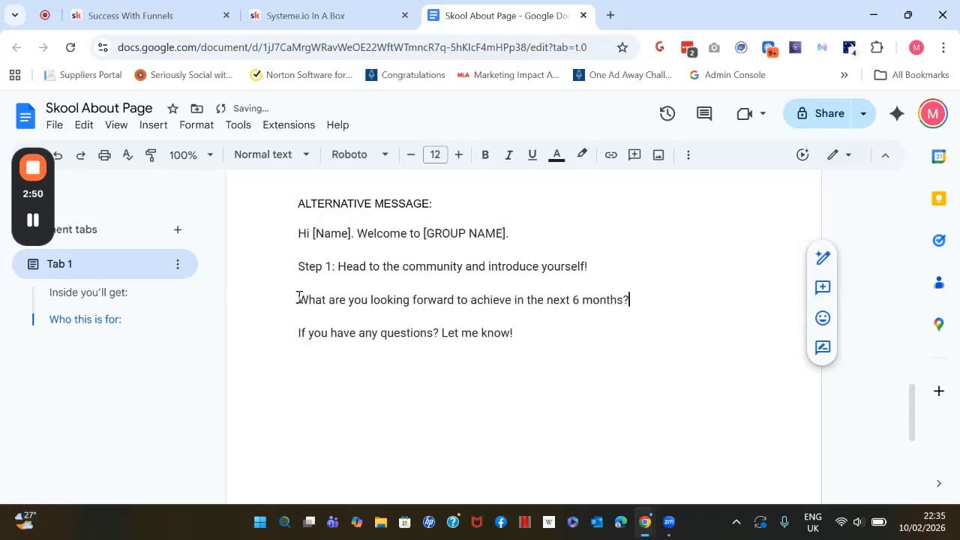
type("?")
left_click(498, 301)
left_click(502, 279)
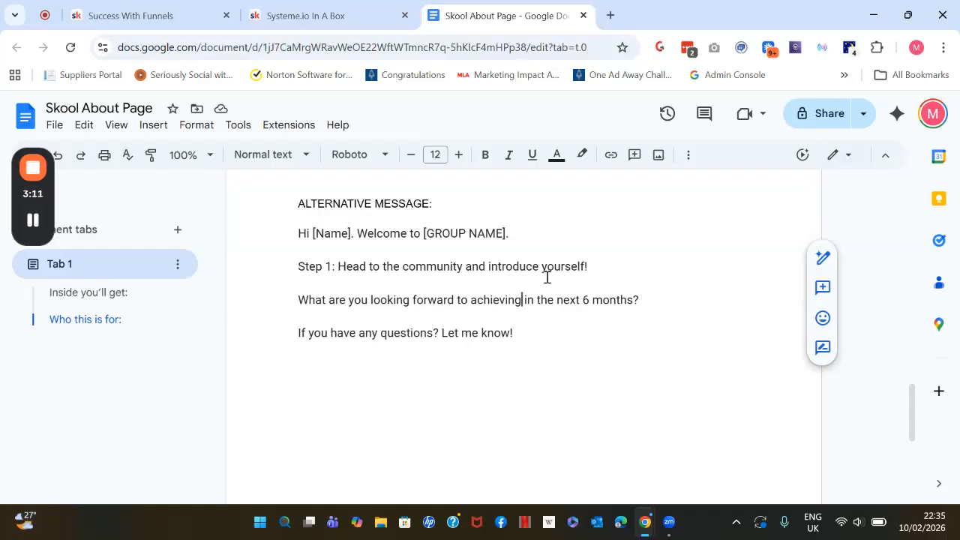
Step: Switch back to the Skool group settings, preview the automated welcome DM, and return to the start of its message
scroll(409, 343, "up", 3)
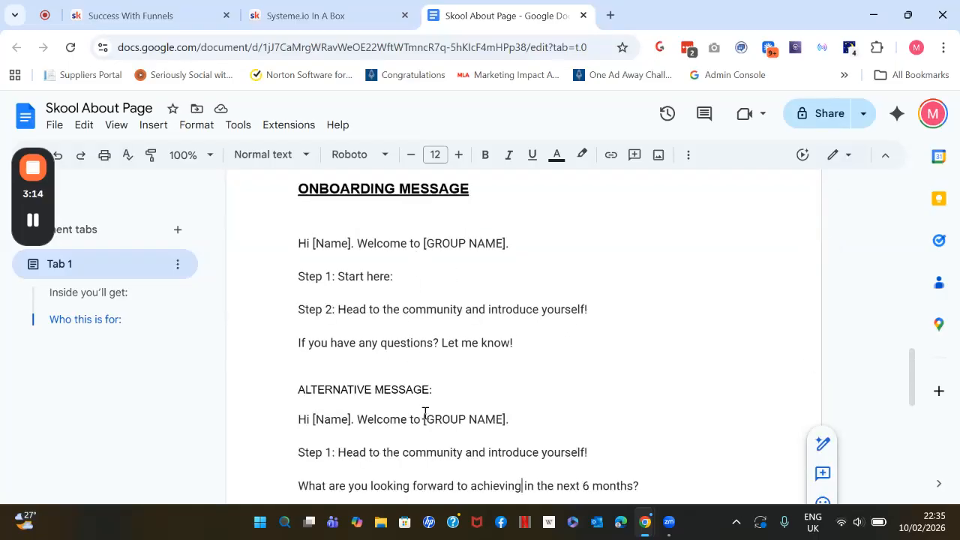
left_click(199, 9)
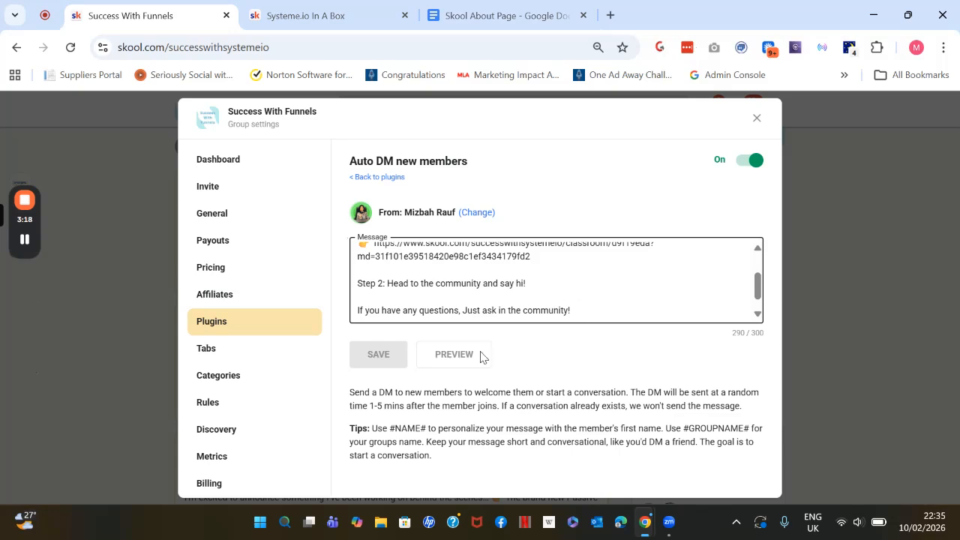
left_click(450, 367)
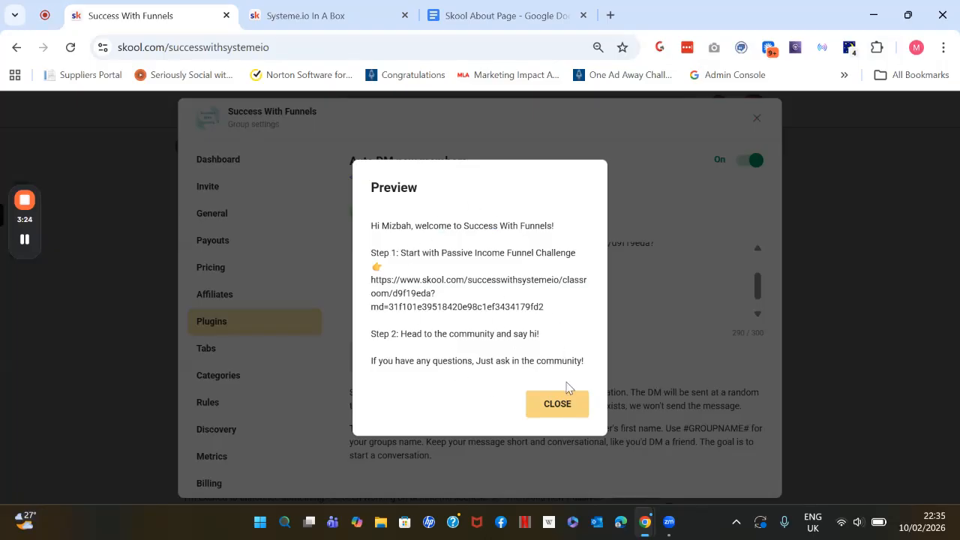
left_click(557, 404)
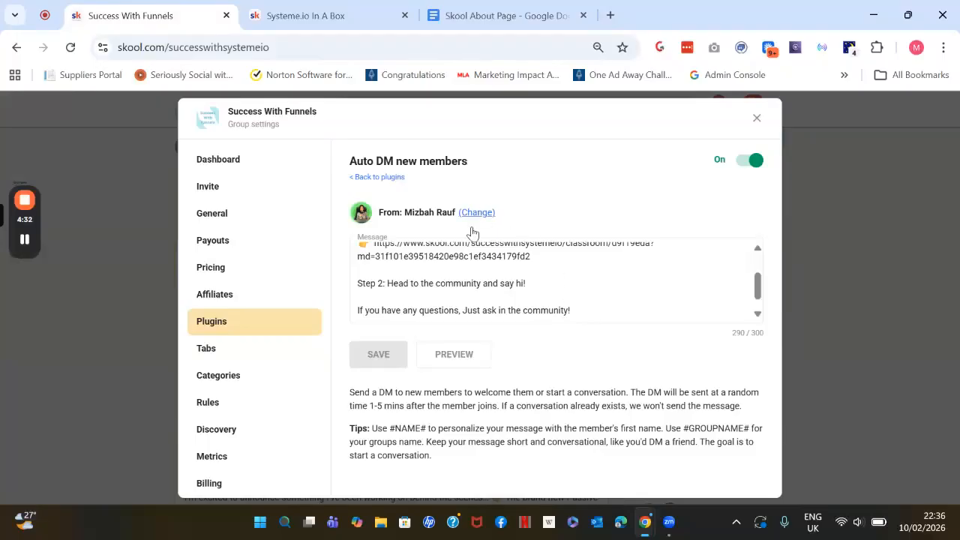
left_click(759, 270)
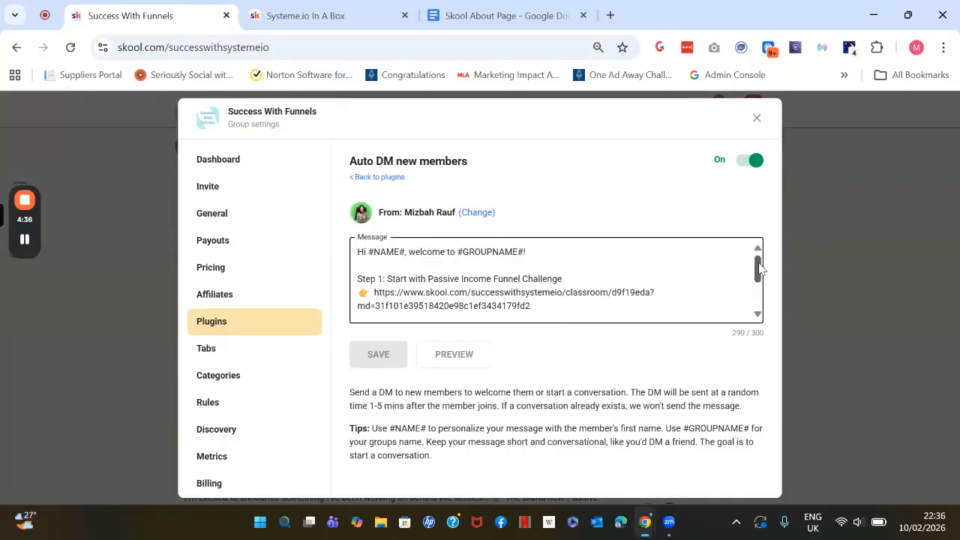